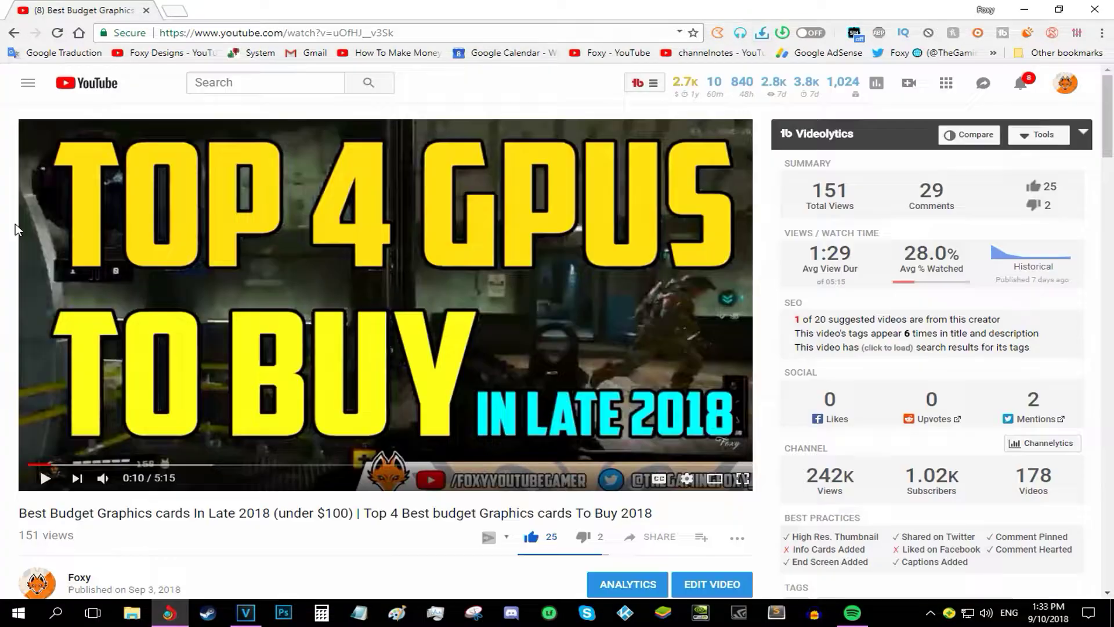
Download Streamlabs OBS from the video description link and install it in the default folder.
scroll(17, 231, down, 4)
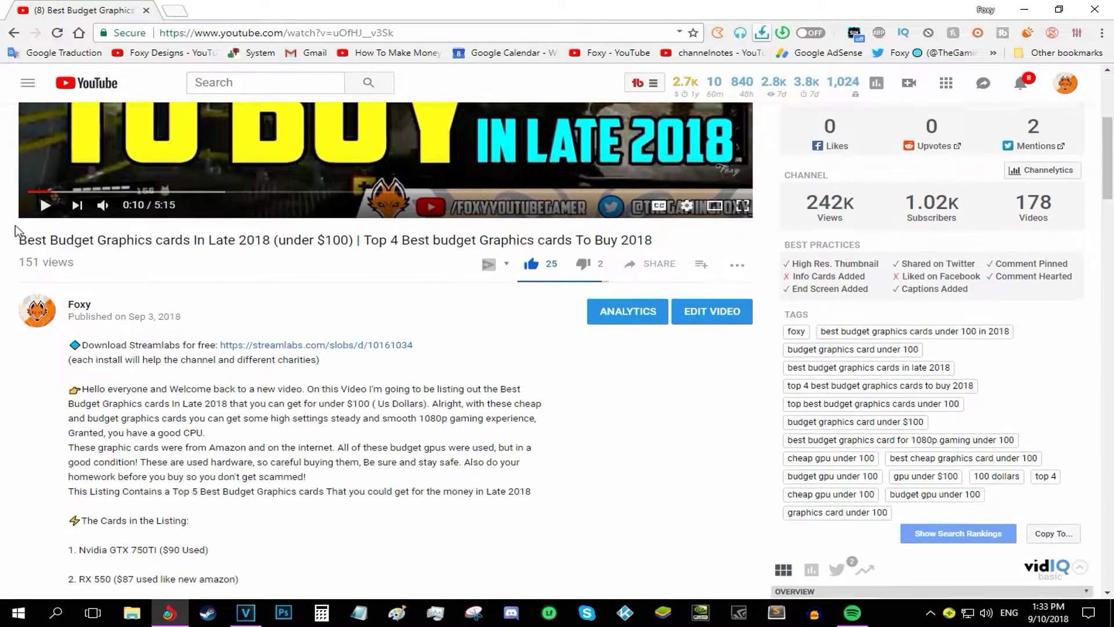
drag(65, 340, 351, 367)
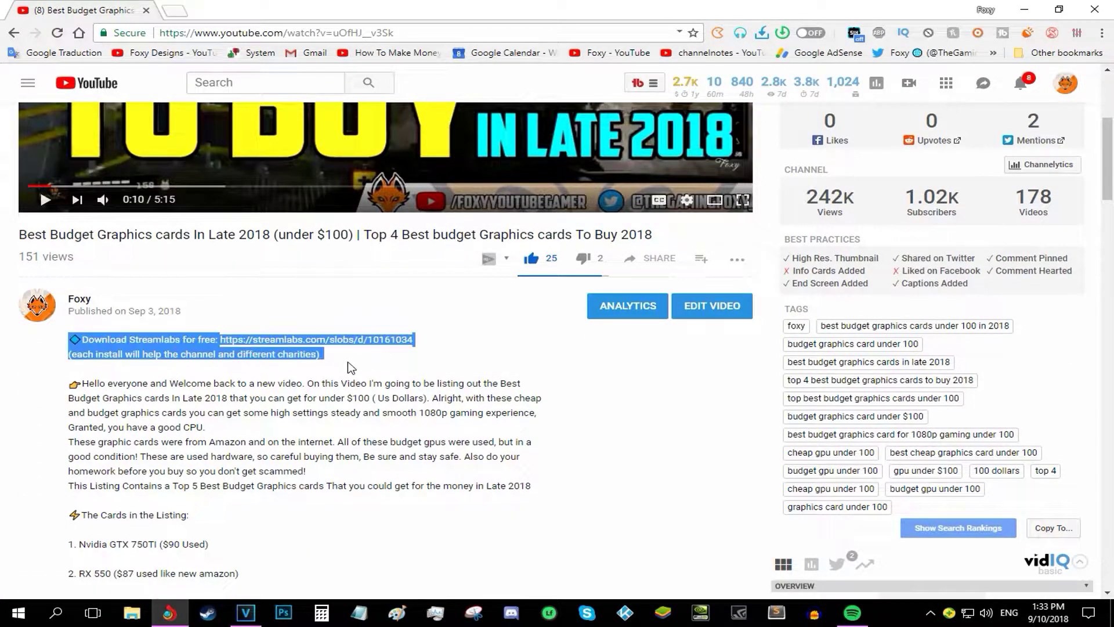
click(348, 340)
click(598, 407)
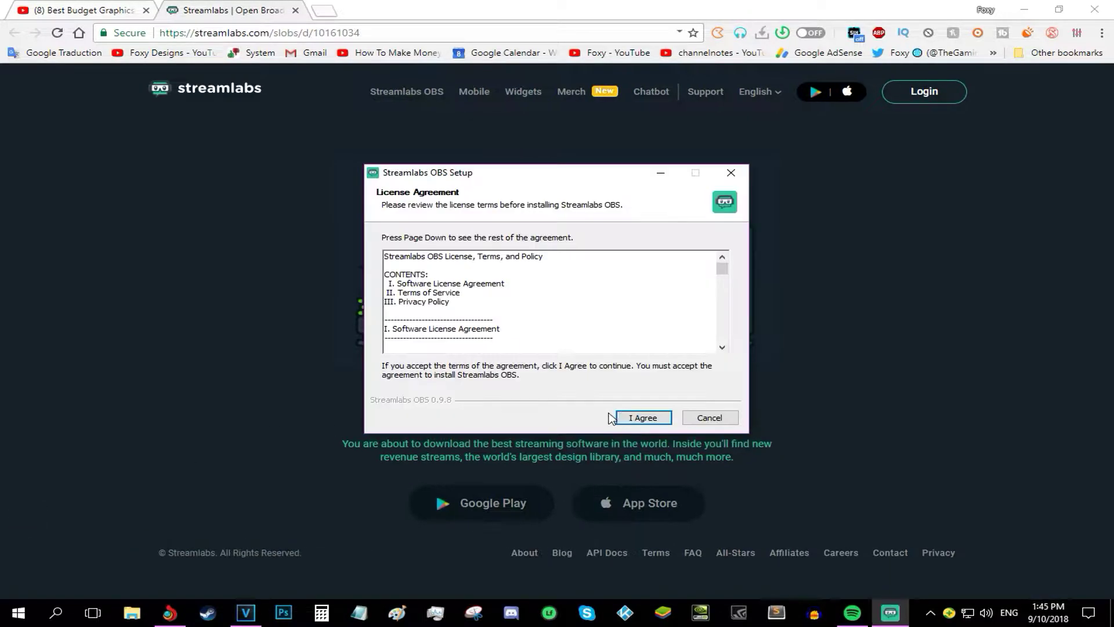
click(643, 418)
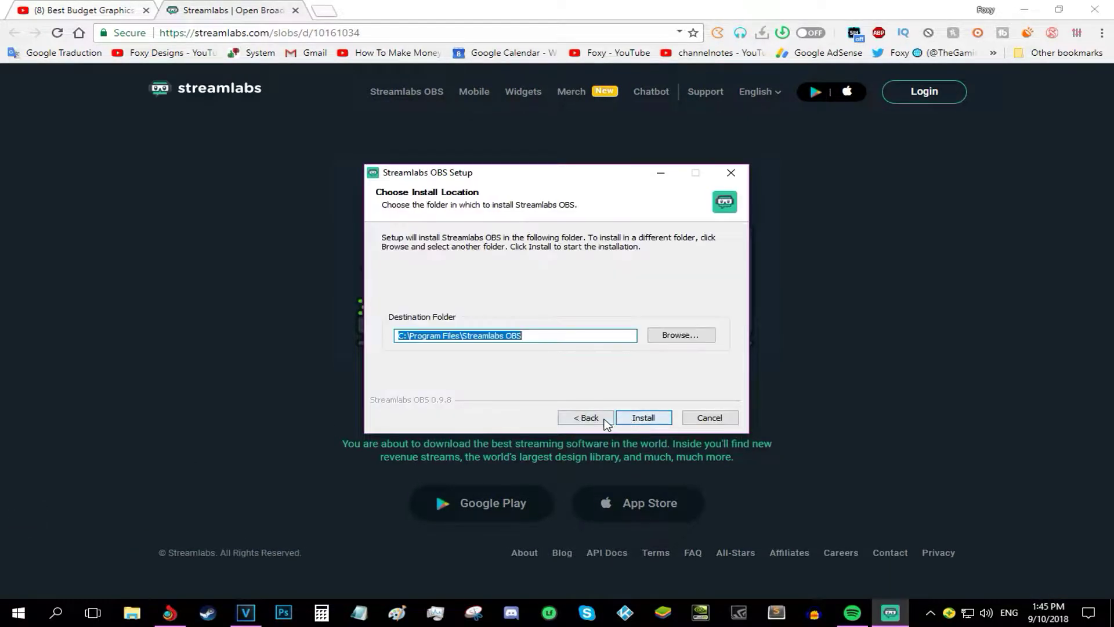
click(640, 418)
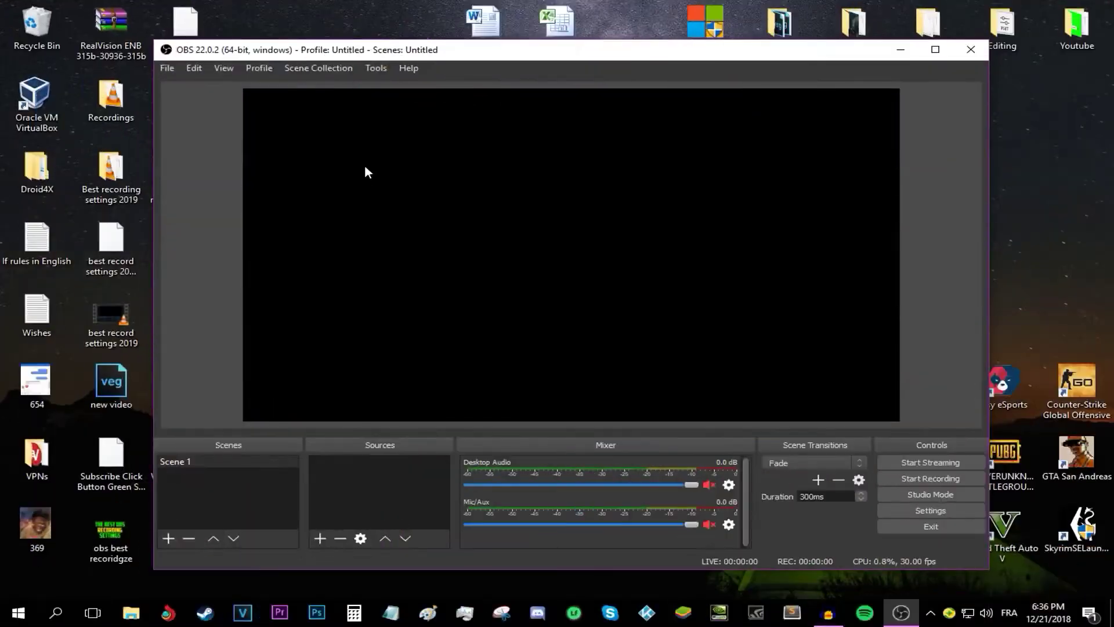
drag(479, 53, 478, 50)
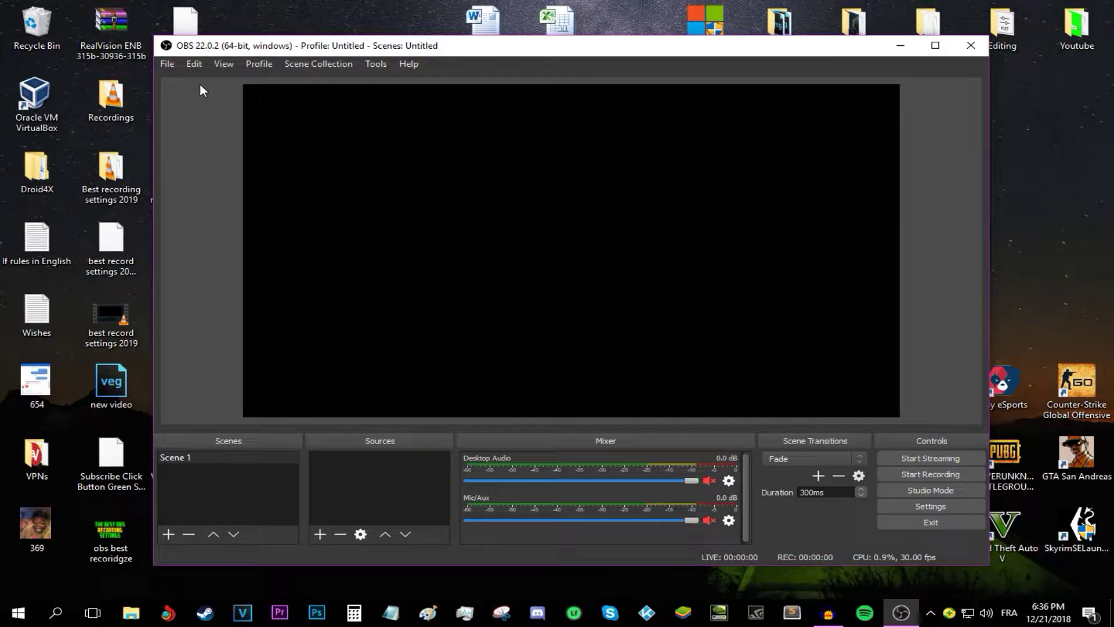
drag(490, 48, 603, 41)
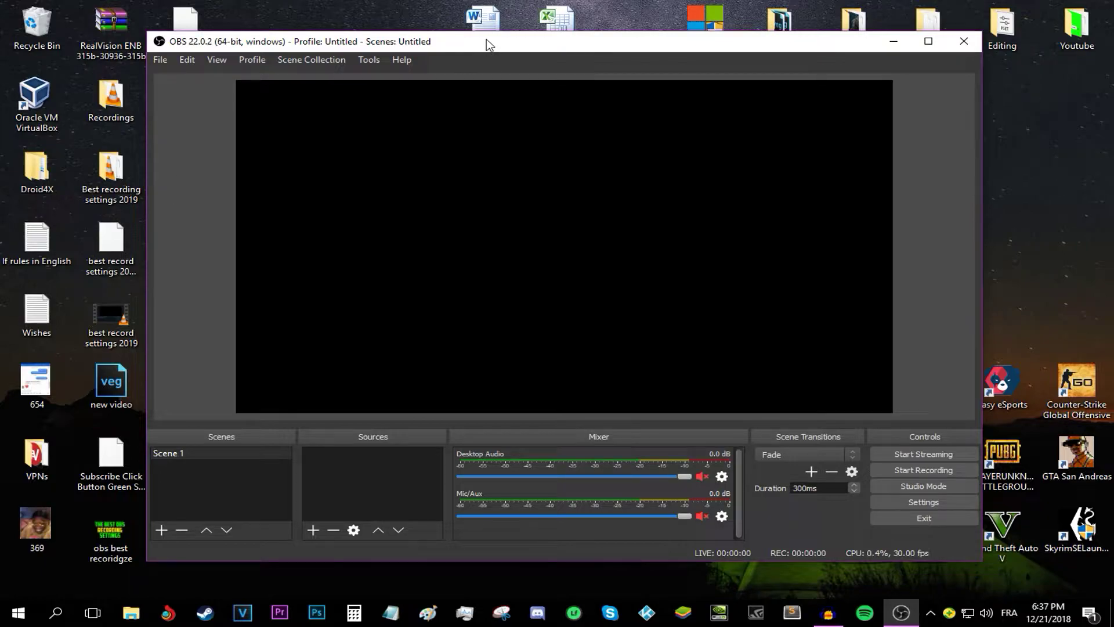
drag(486, 42, 464, 58)
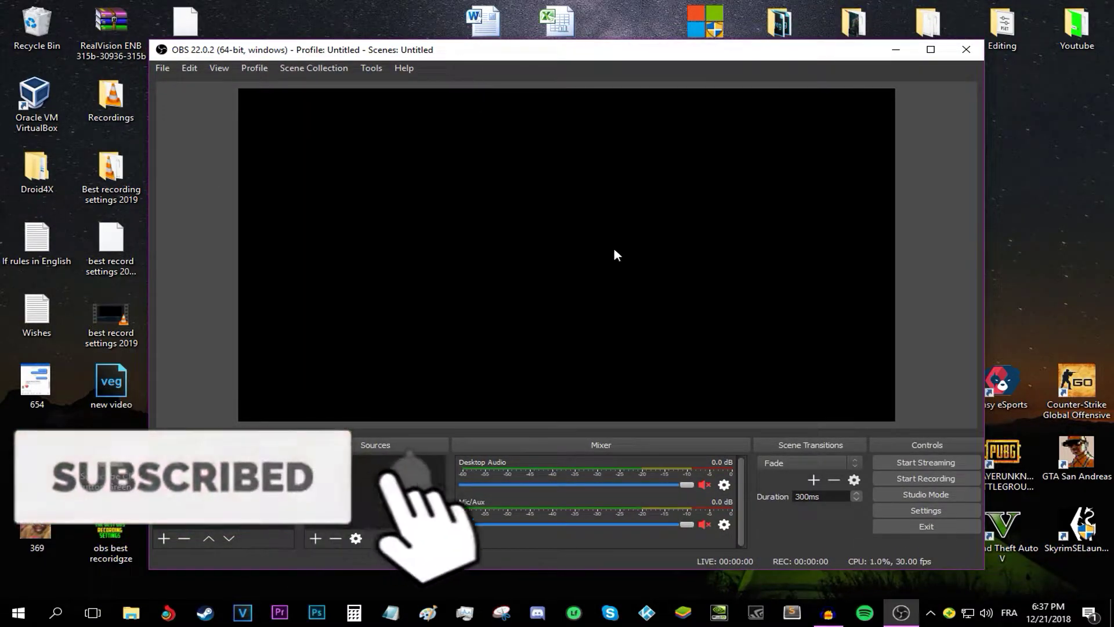
click(935, 510)
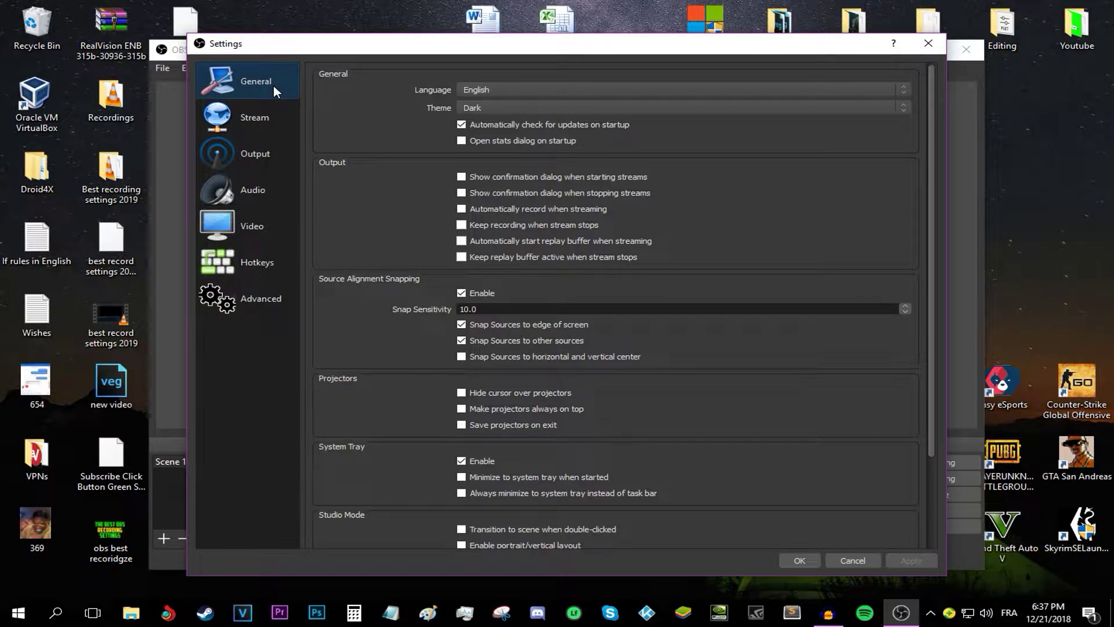
Switch the OBS interface theme to Default, then back to Dark.
click(482, 109)
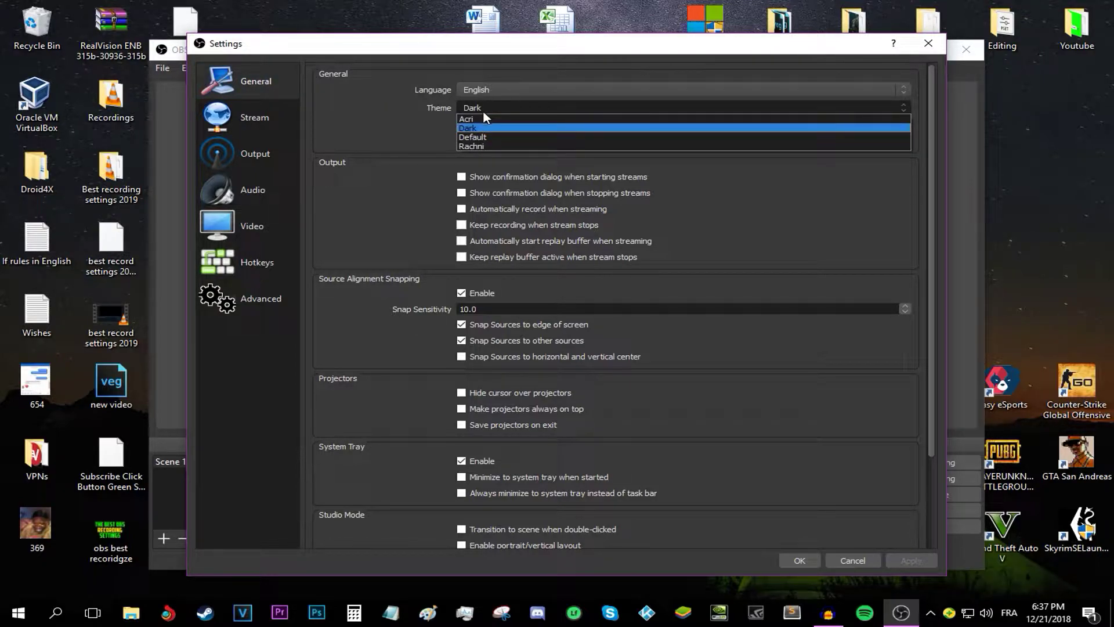
click(473, 137)
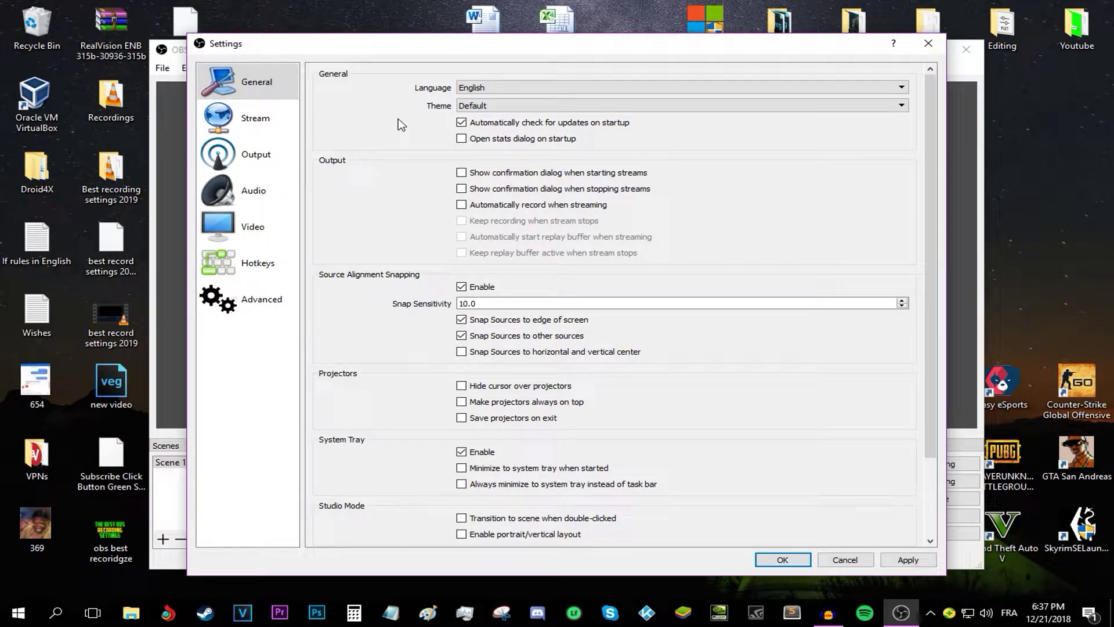
click(464, 105)
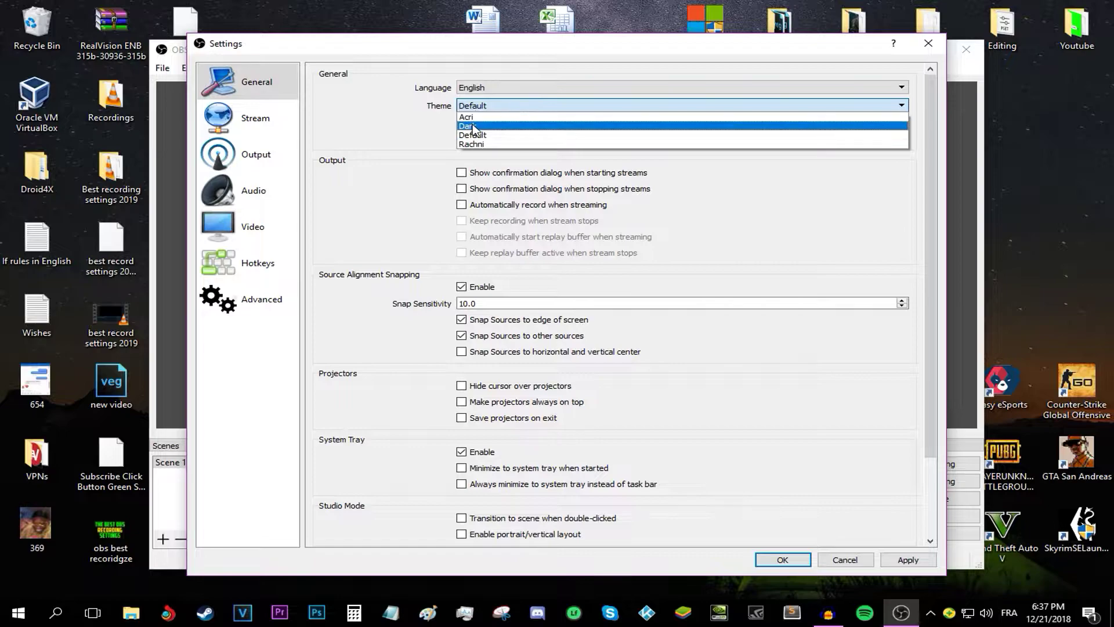
click(485, 119)
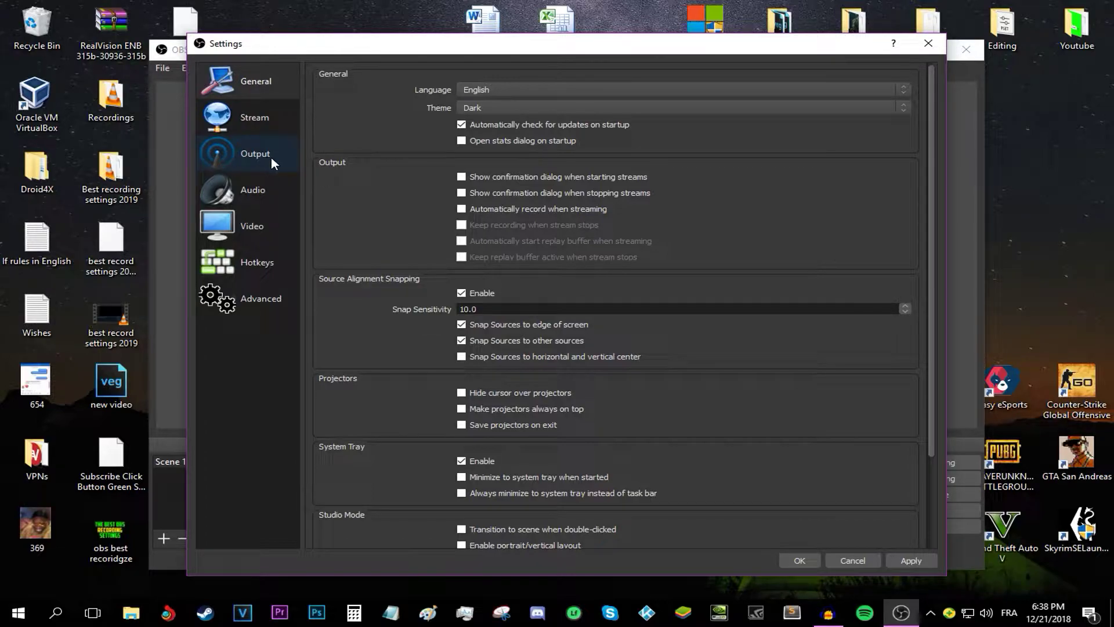
Set Output Mode to Advanced and choose x264 as the streaming encoder.
click(243, 152)
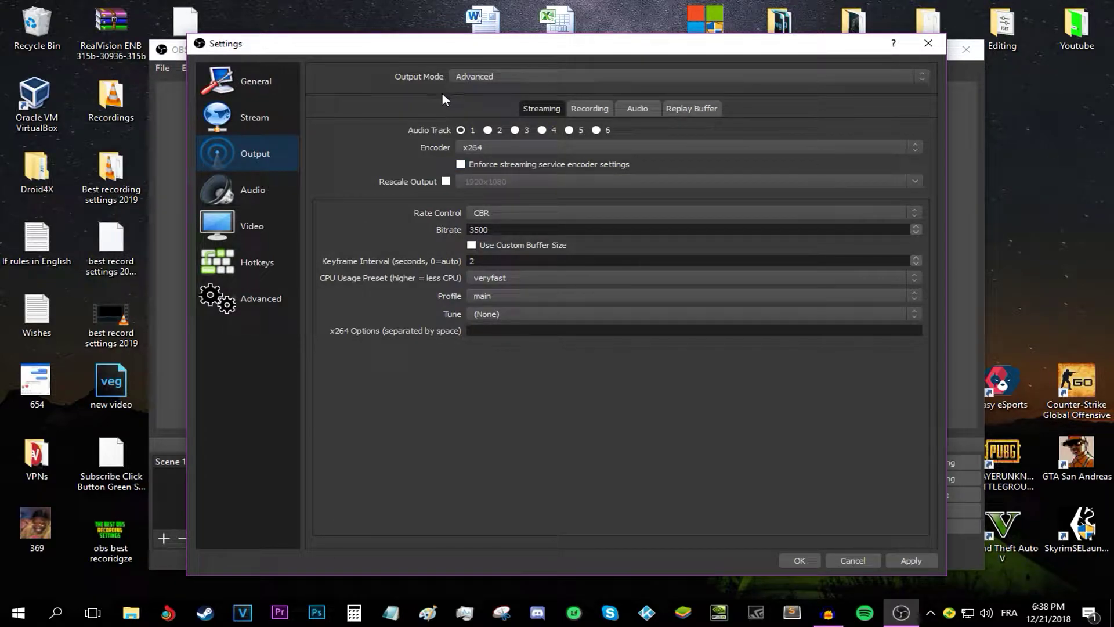
click(467, 78)
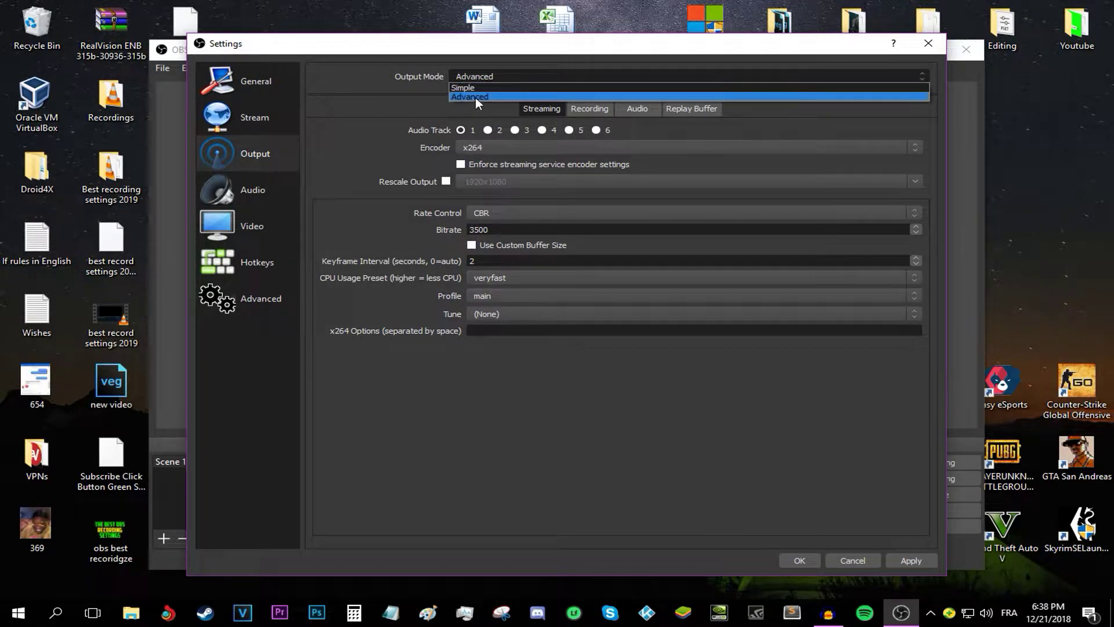
click(476, 95)
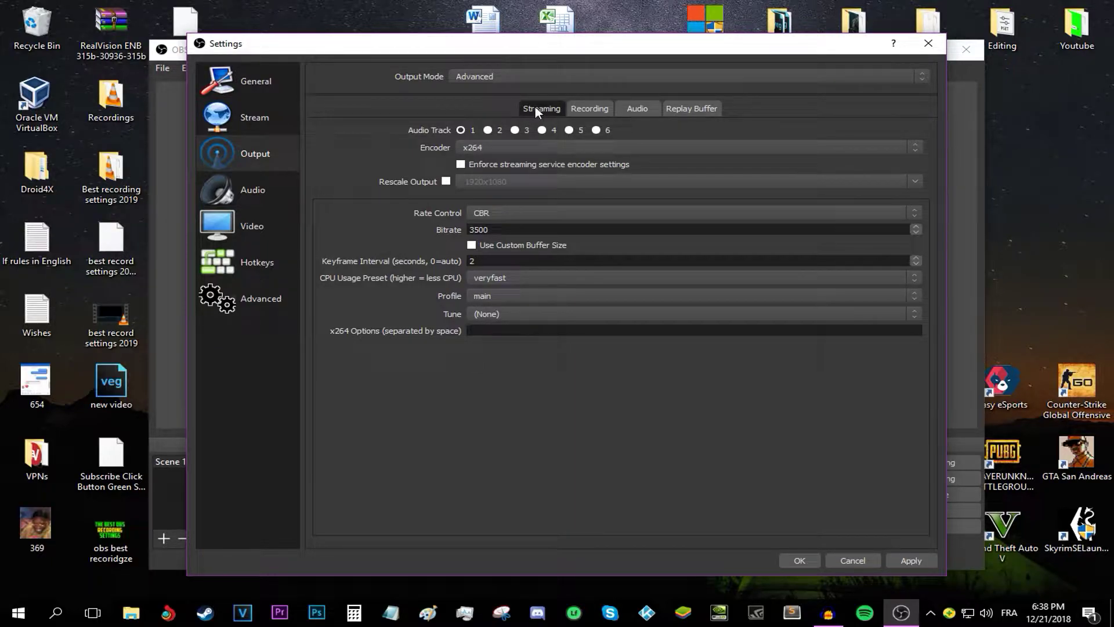
click(466, 148)
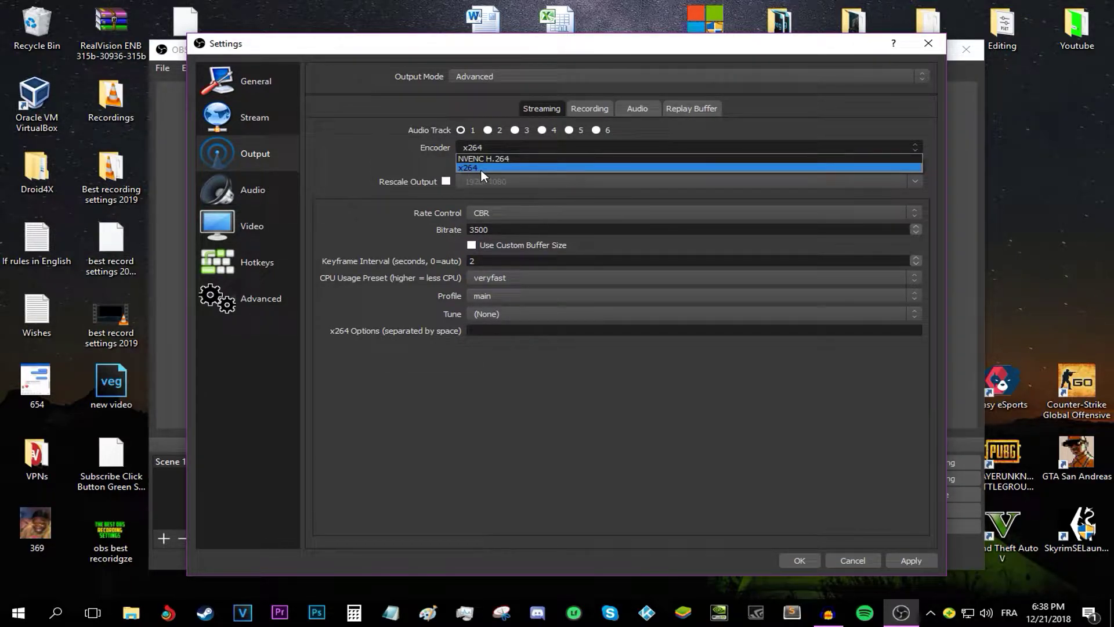
click(481, 169)
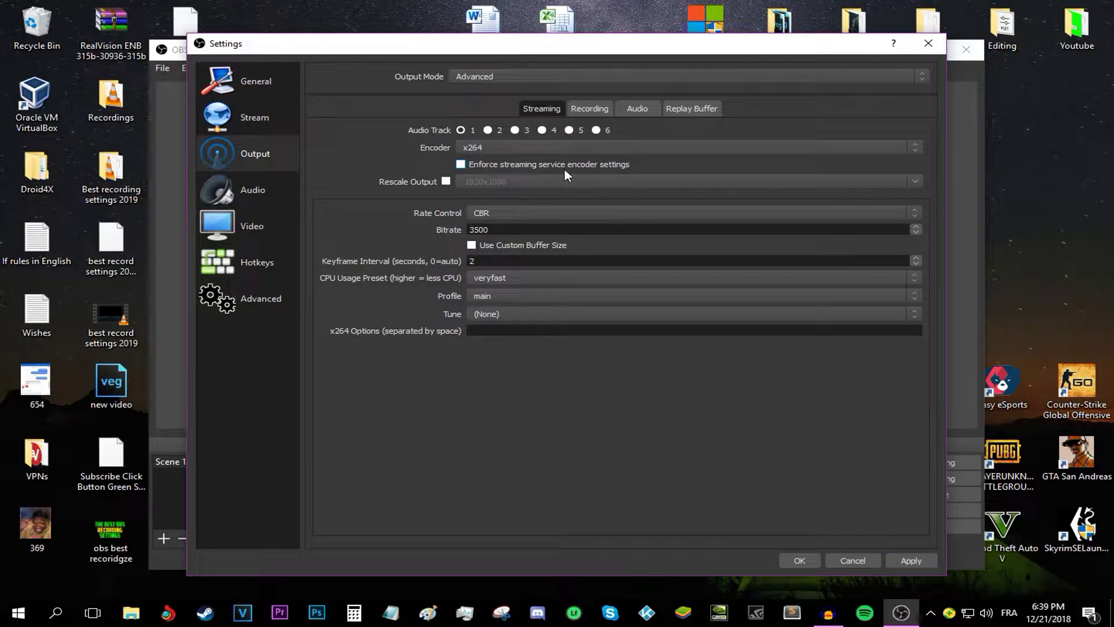
Enable Rescale Output and set the stream resolution to 1280x720.
click(446, 181)
click(481, 178)
text(1280x720)
Keep CBR rate control and select the 3500 bitrate value.
click(506, 213)
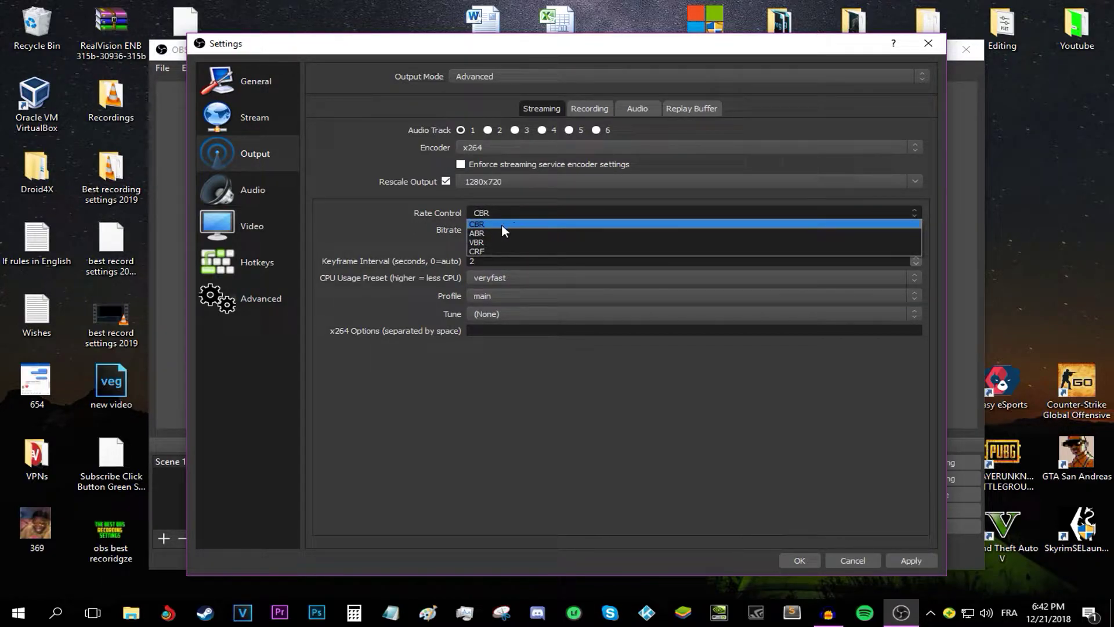
click(505, 225)
double_click(478, 230)
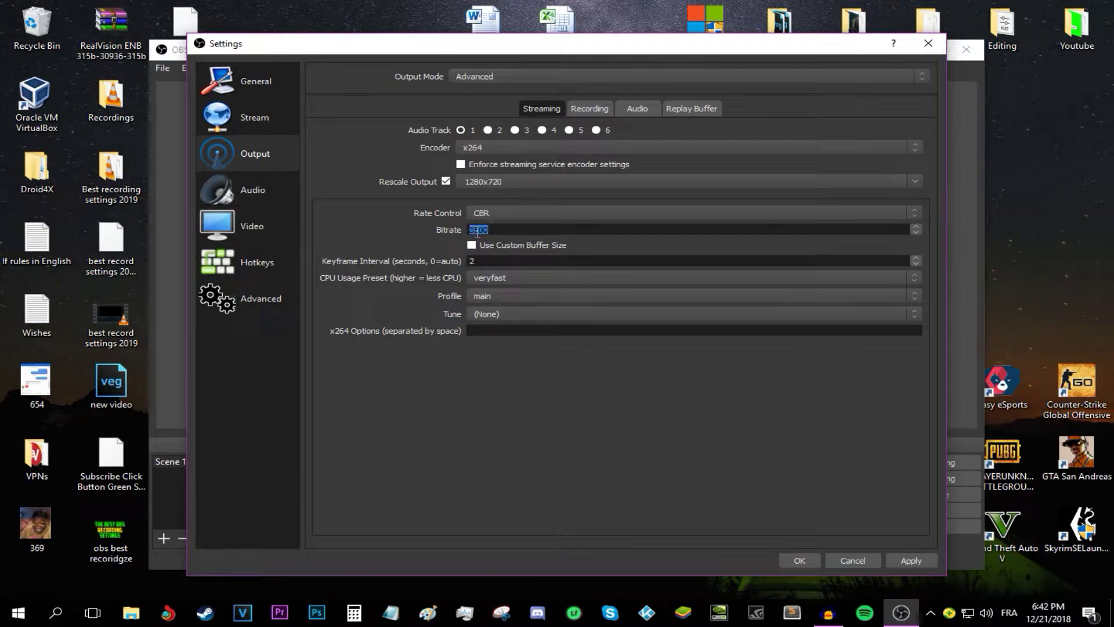
Leave the bitrate at 3500 and try the faster x264 CPU usage preset.
click(429, 236)
click(539, 278)
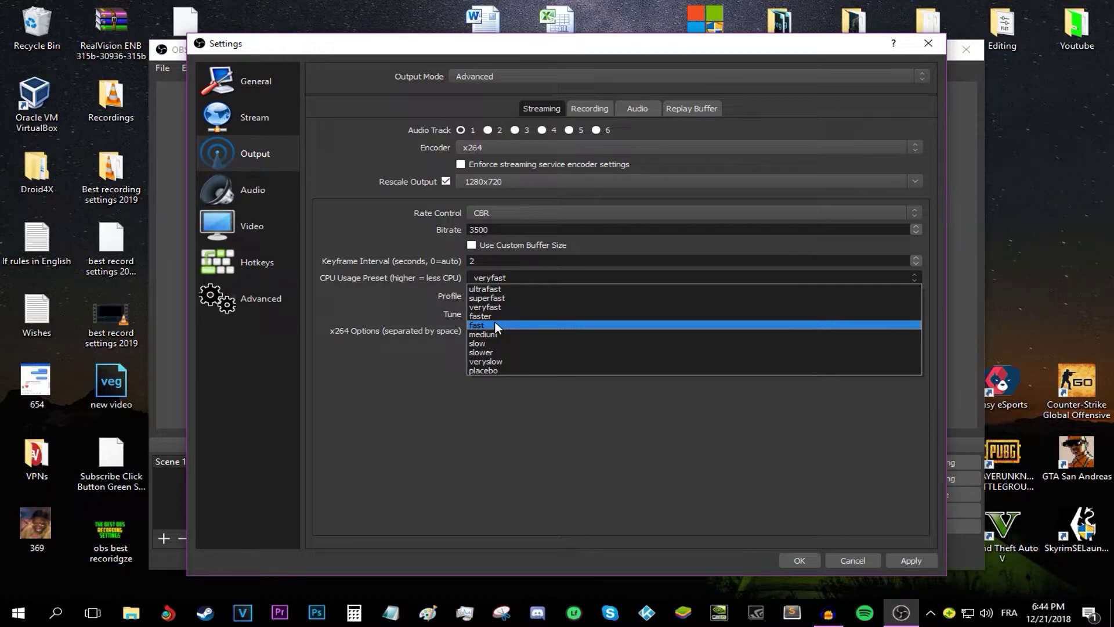
click(493, 316)
click(490, 278)
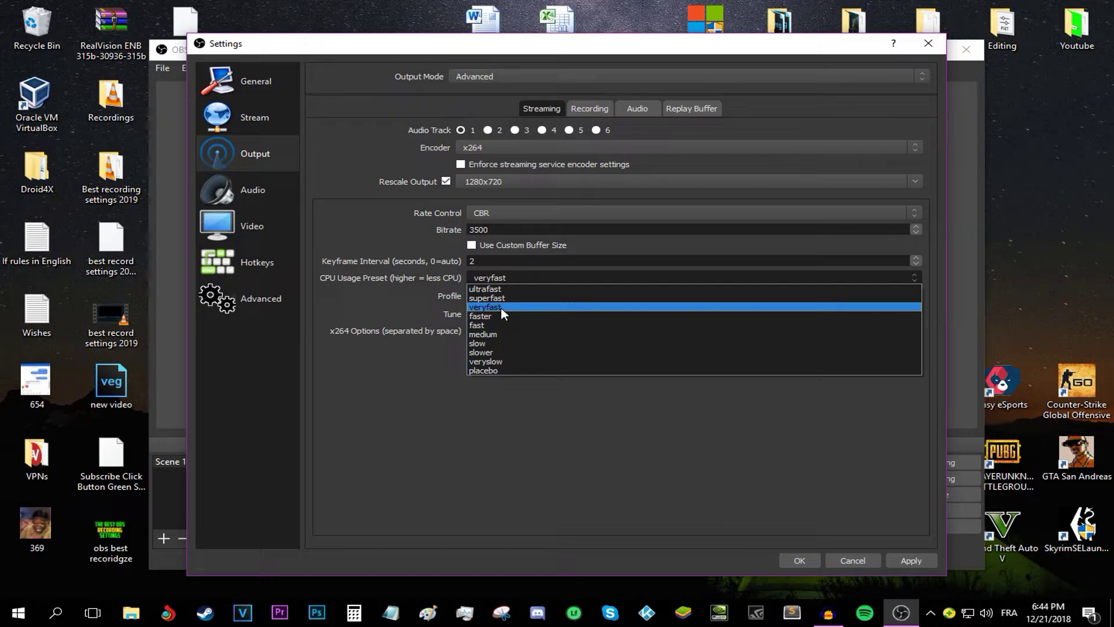
Select veryfast as the CPU usage preset and main as the x264 profile.
click(500, 308)
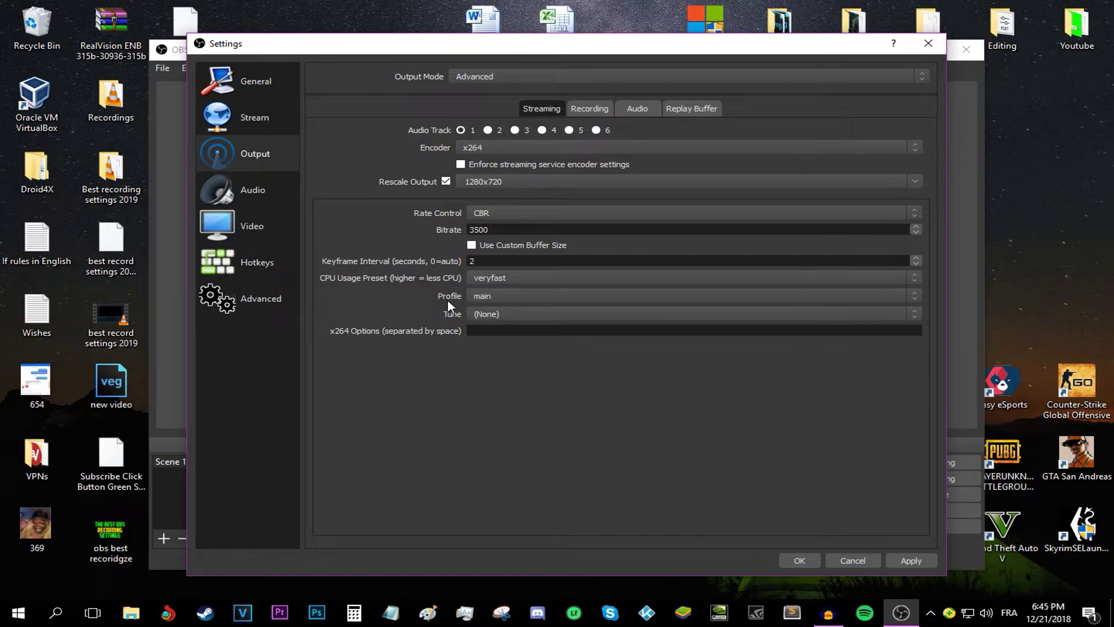
click(502, 298)
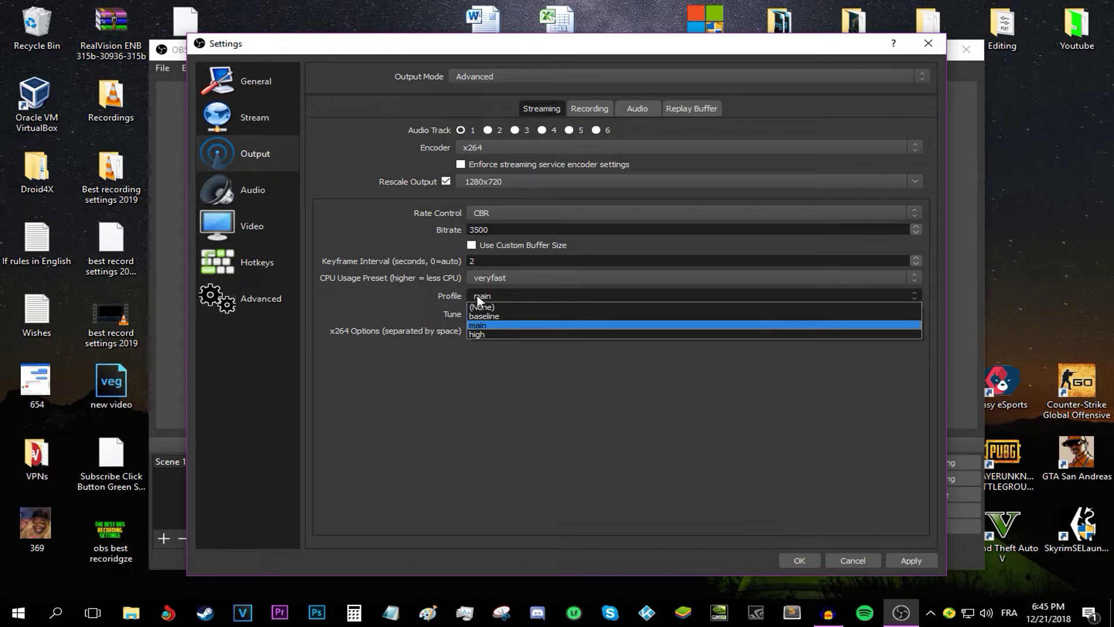
click(475, 325)
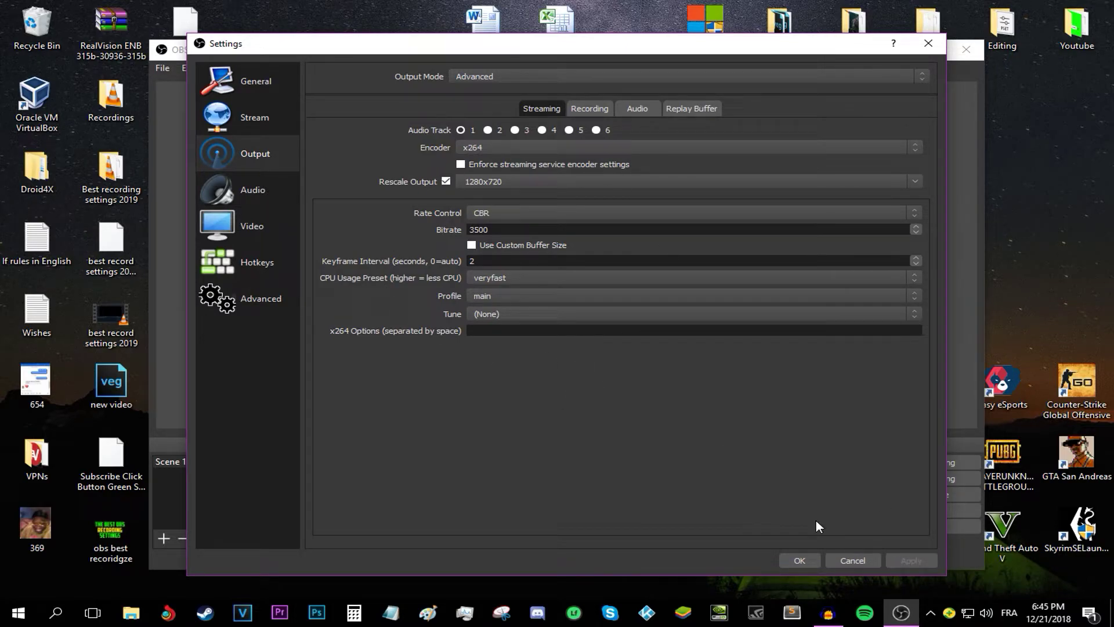
click(635, 109)
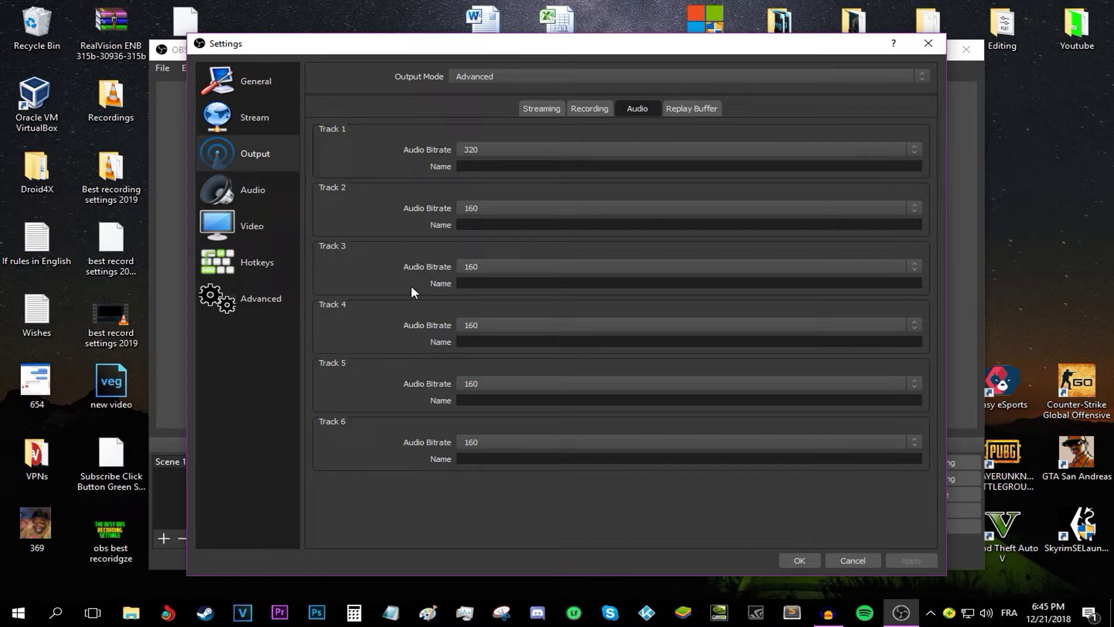
Set the Track 1 audio bitrate to 320 and return to the Streaming settings.
click(542, 110)
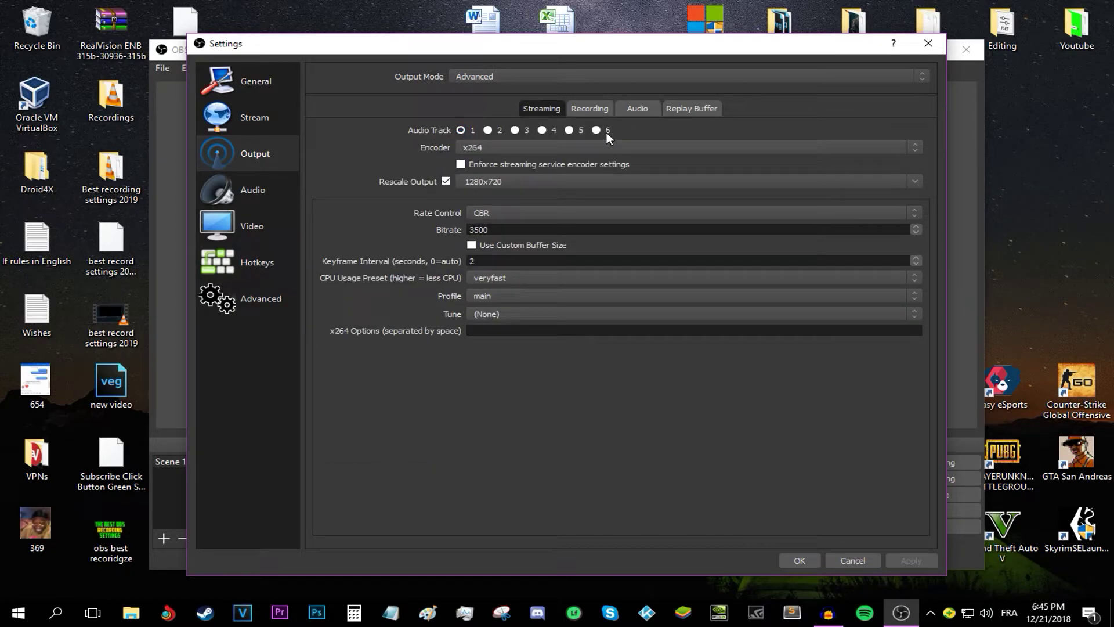
click(637, 109)
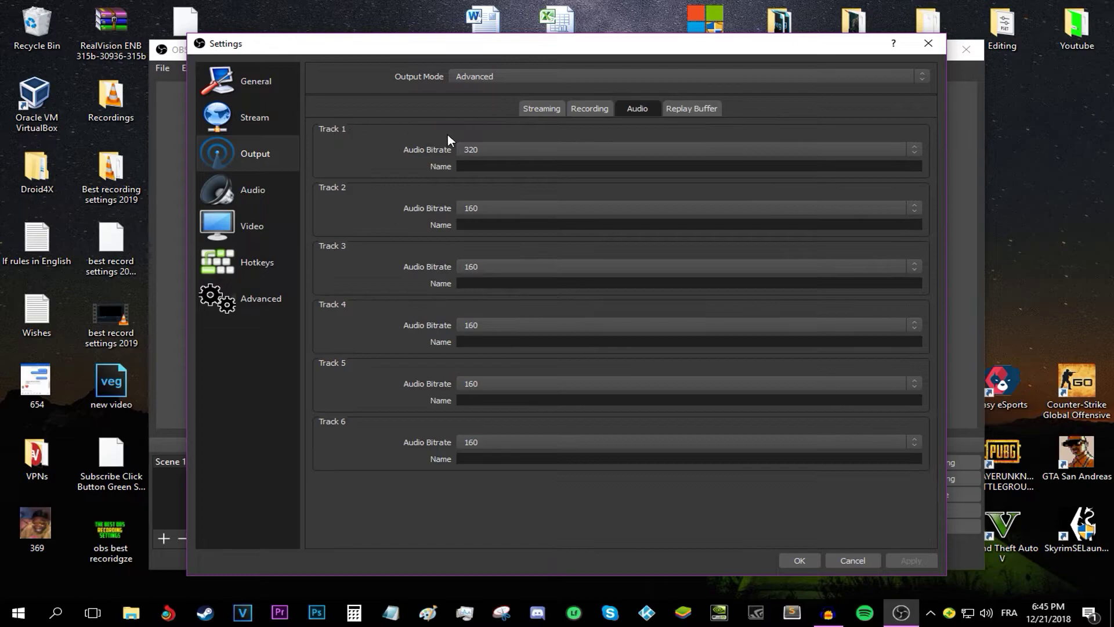
click(487, 151)
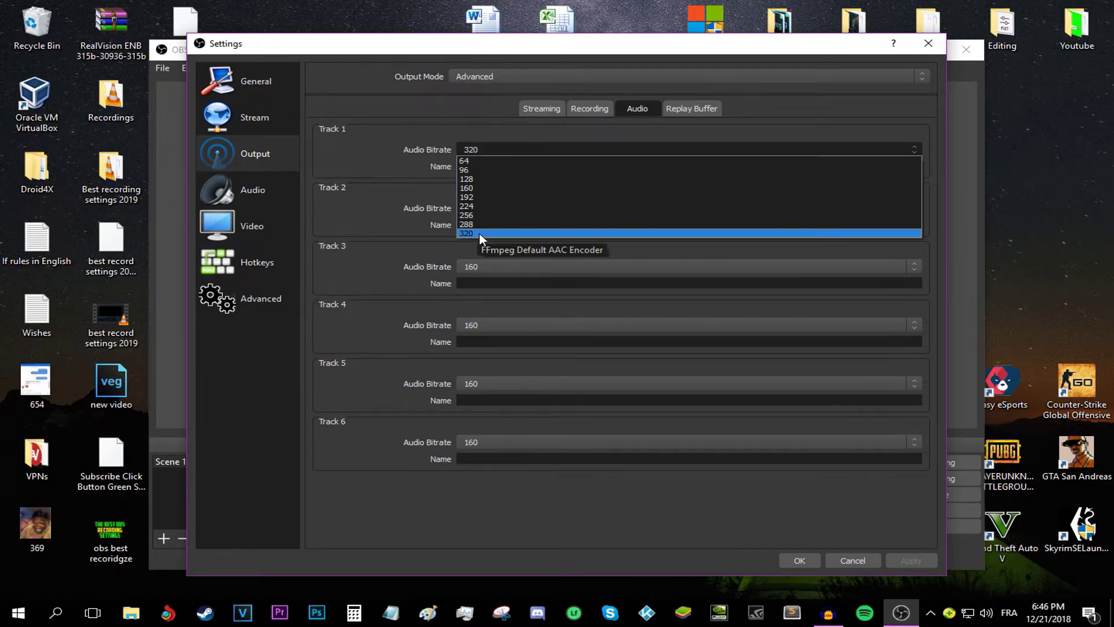
click(513, 233)
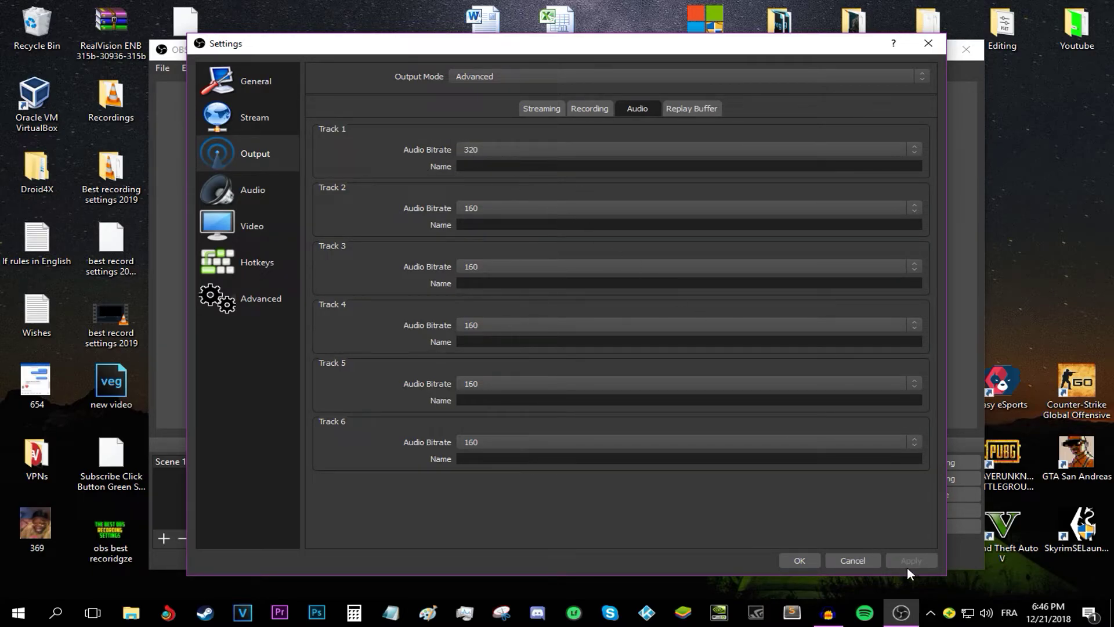
click(530, 109)
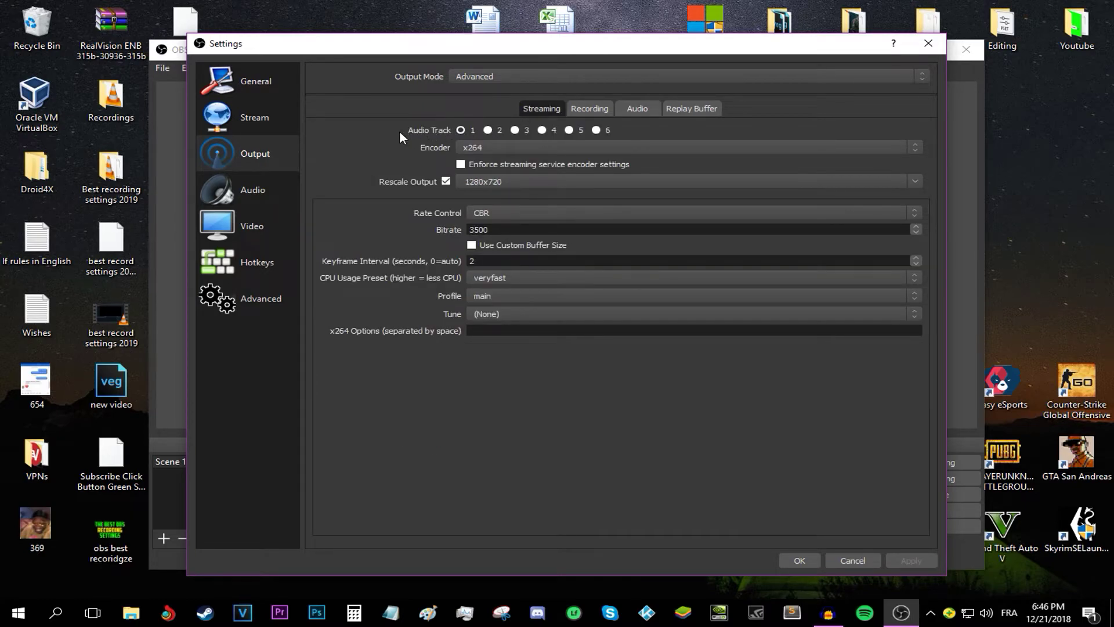